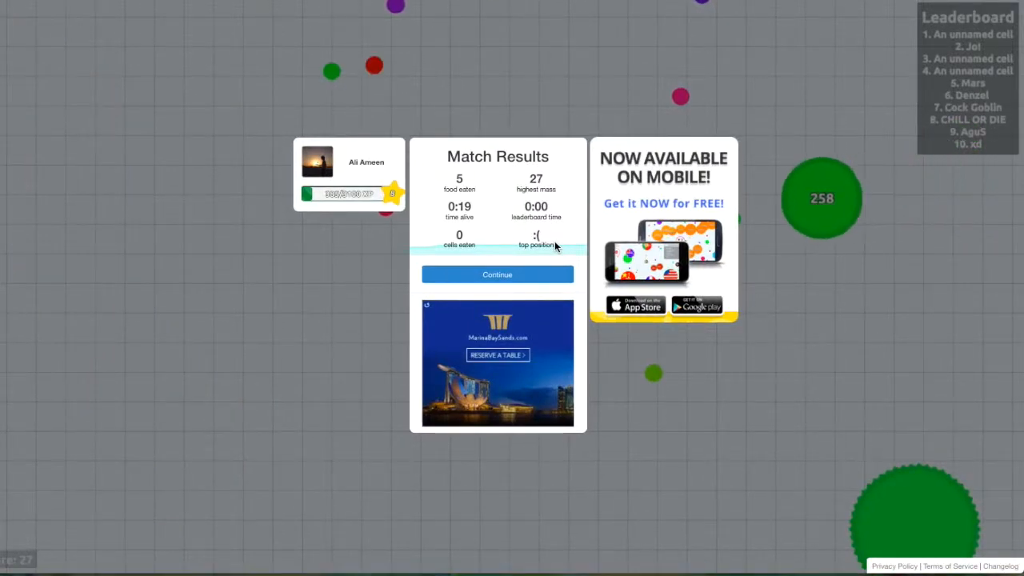
# - Dismiss the Match Results and expand the extra settings panel beside Play for LOL
pyautogui.click(518, 277)
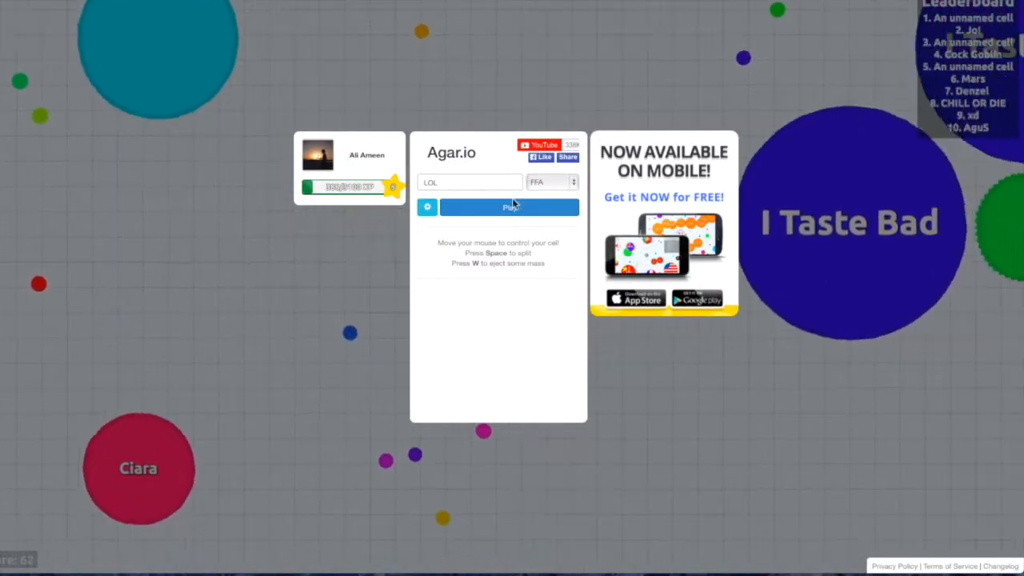
pyautogui.click(428, 207)
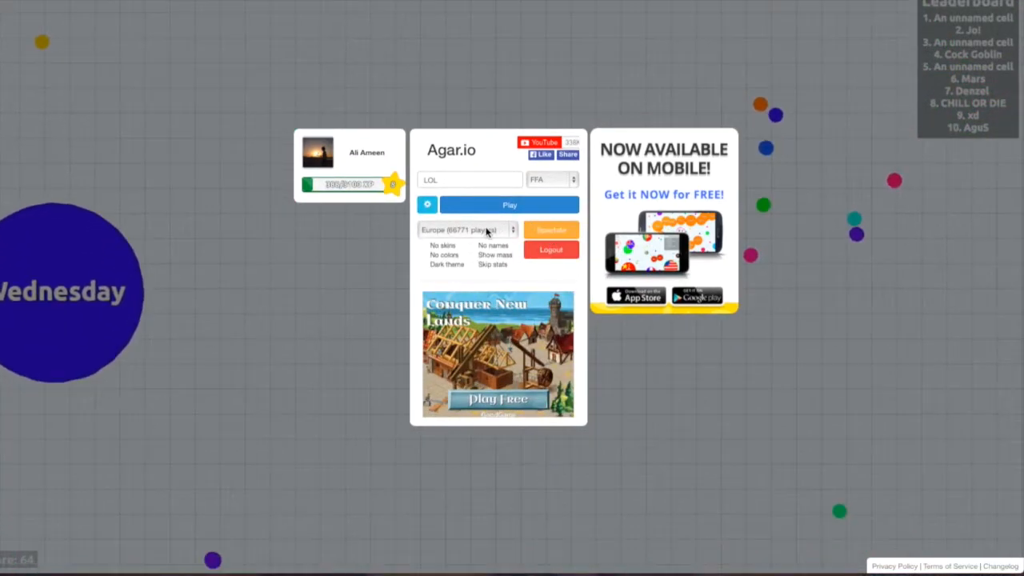
# - Switch the server region from Europe to East Asia (3425 players) and start a round as LOL
pyautogui.click(471, 229)
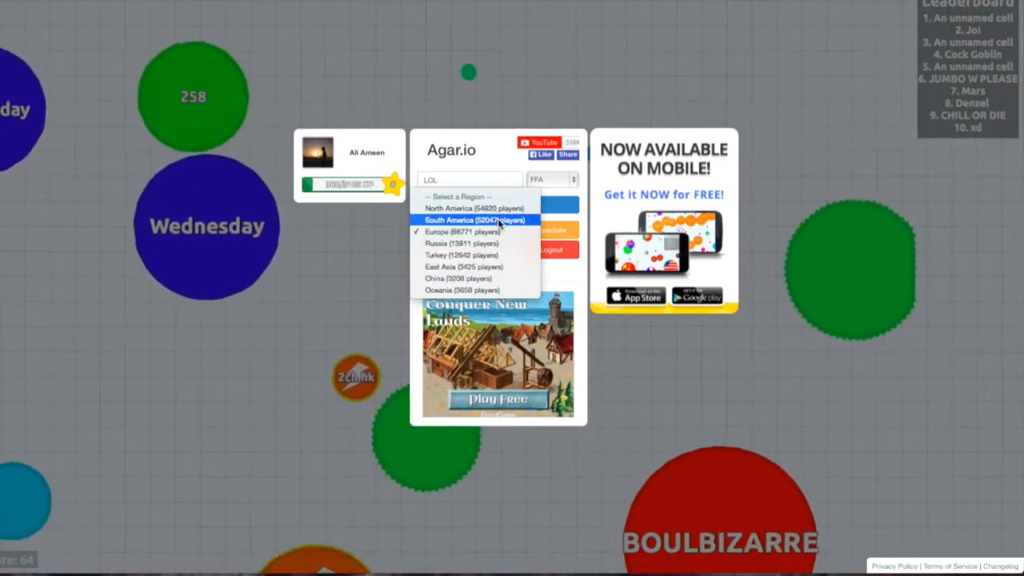
pyautogui.click(479, 267)
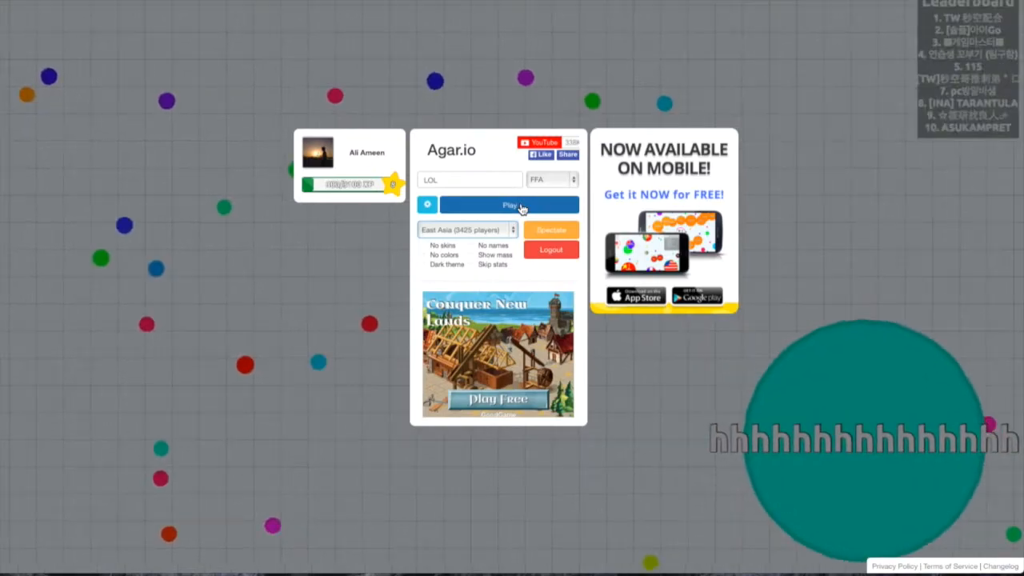
pyautogui.click(522, 208)
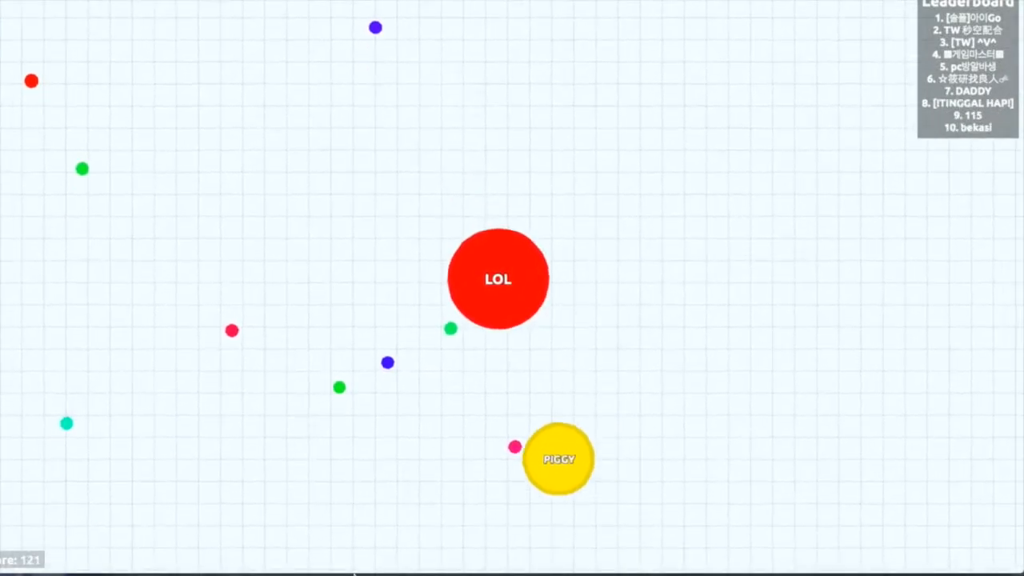
# - Split the LOL cell, then respawn after the death showing mass 31 and 0:15 alive
pyautogui.press('space')
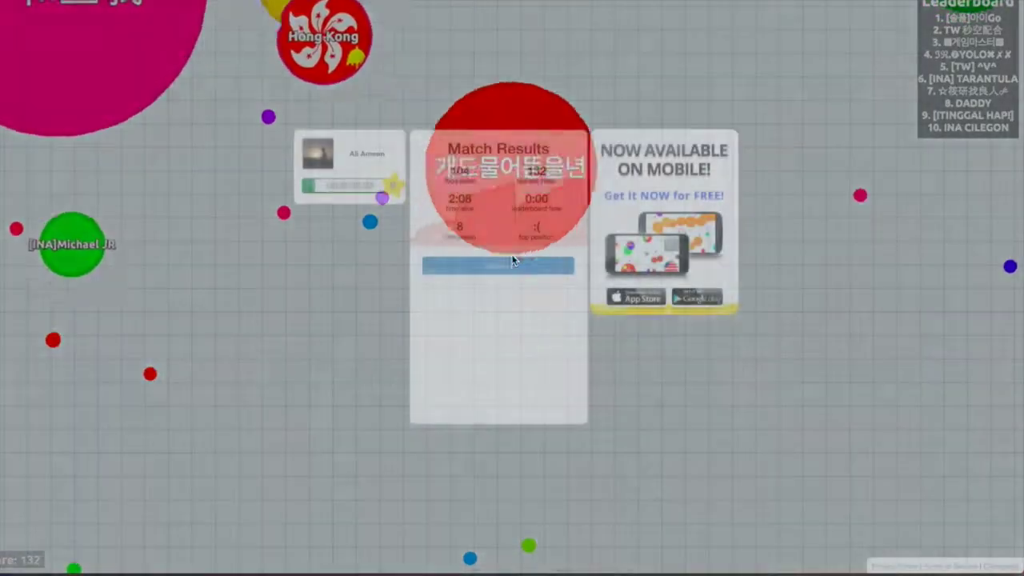
pyautogui.click(514, 260)
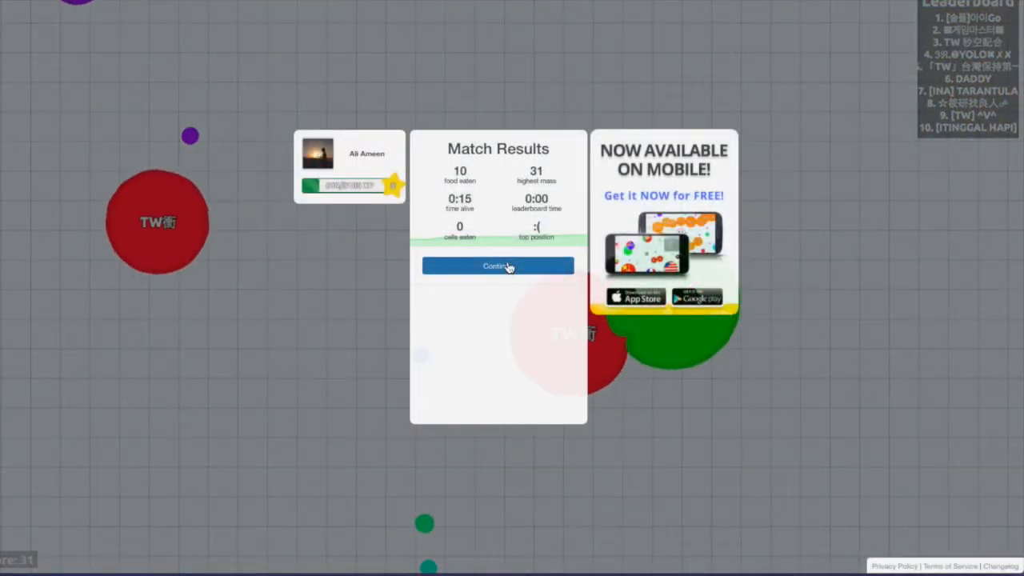
# - Leave the Match Results and play a LOL round ending at 61 food, mass 81, 0:57 alive
pyautogui.click(459, 268)
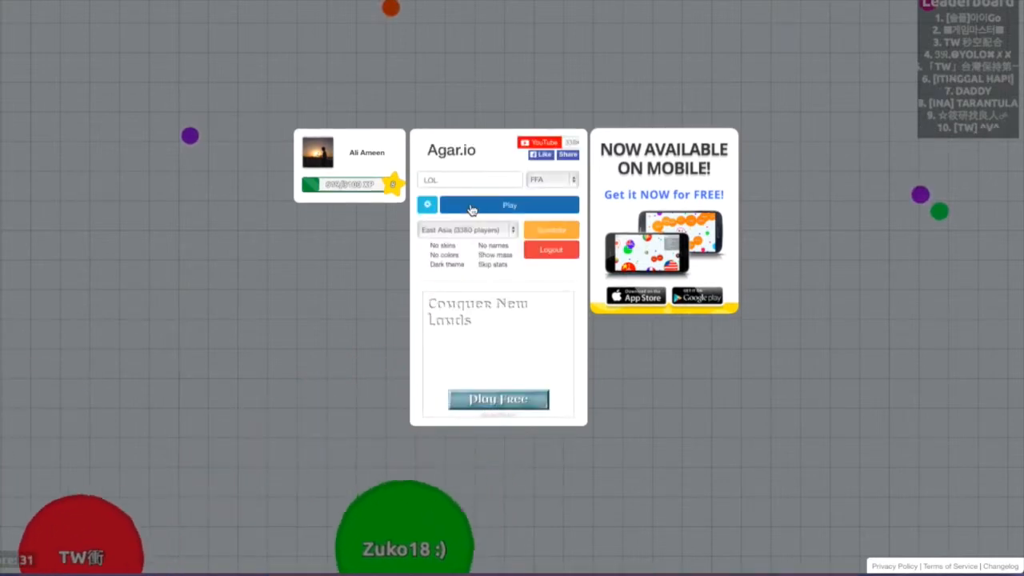
pyautogui.press('Escape')
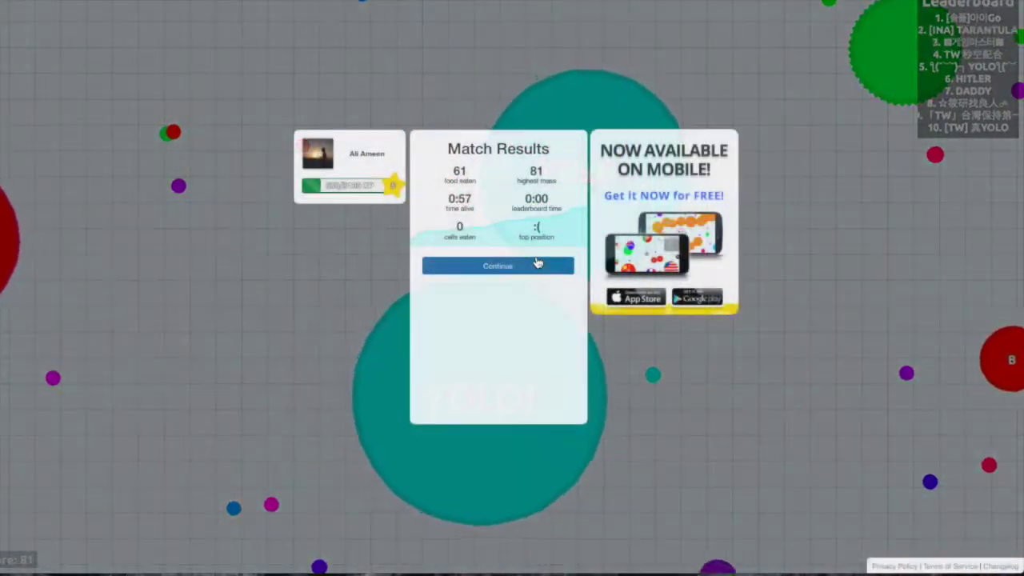
# - Dismiss the finished round's results and start a new round as the LOL cell
pyautogui.click(497, 266)
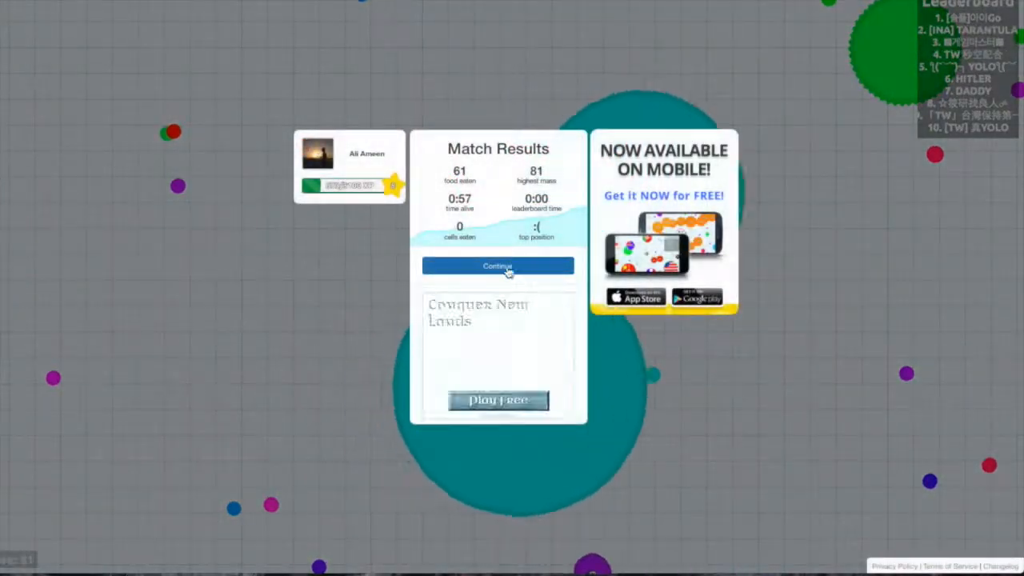
pyautogui.click(491, 402)
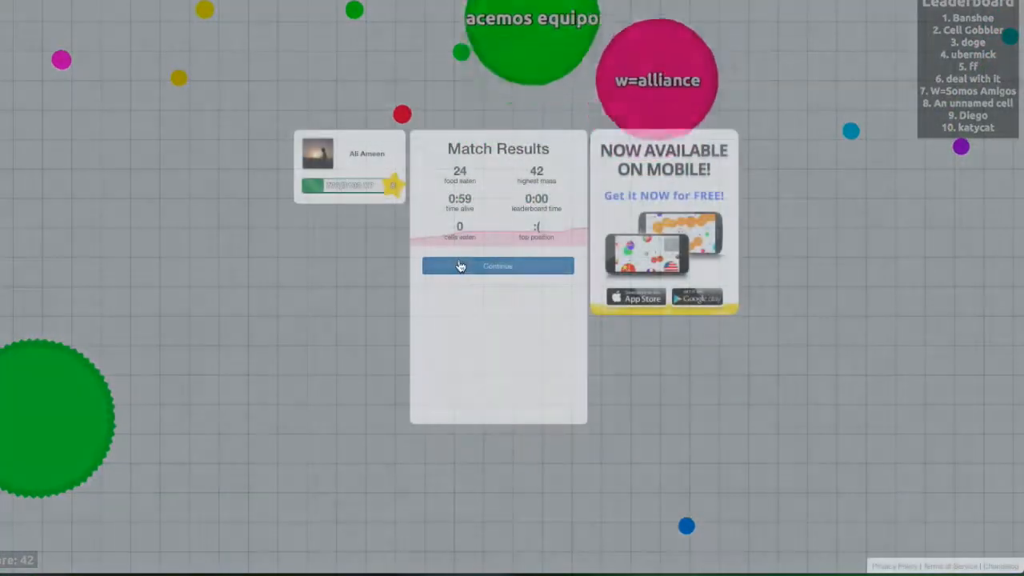
# - Dismiss the Match Results showing 24 food eaten, mass 42 and 0:59 alive
pyautogui.click(460, 267)
# - Play two more LOL rounds, an instant death then 28 food, mass 47, 0:42, returning to the menu
pyautogui.click(466, 210)
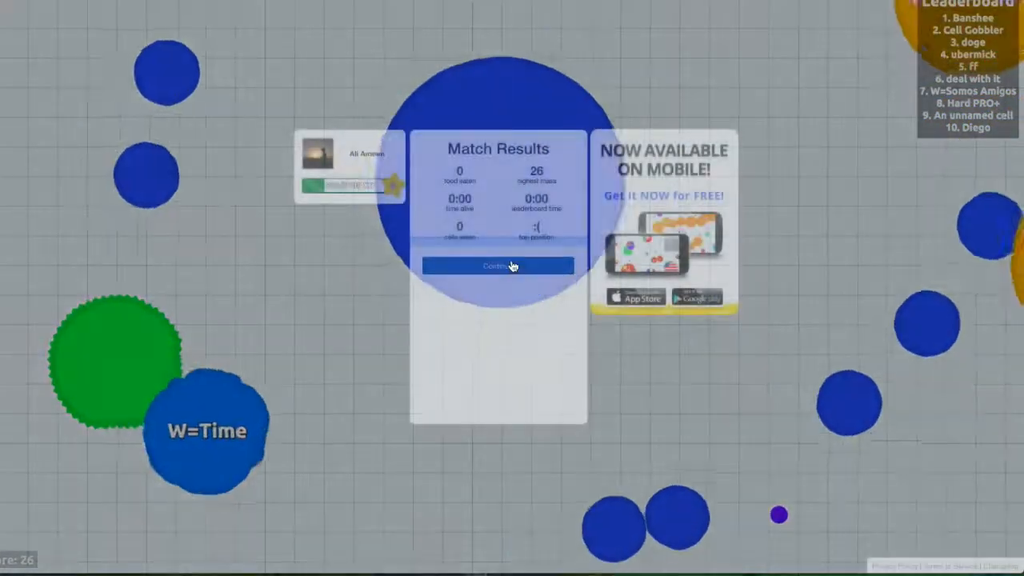
pyautogui.click(512, 266)
pyautogui.click(502, 211)
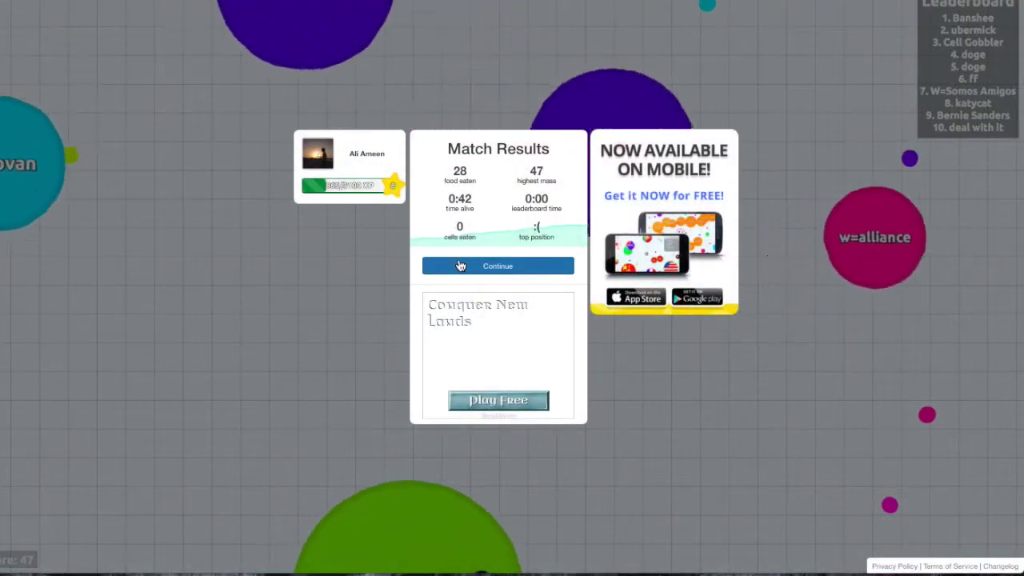
pyautogui.click(460, 265)
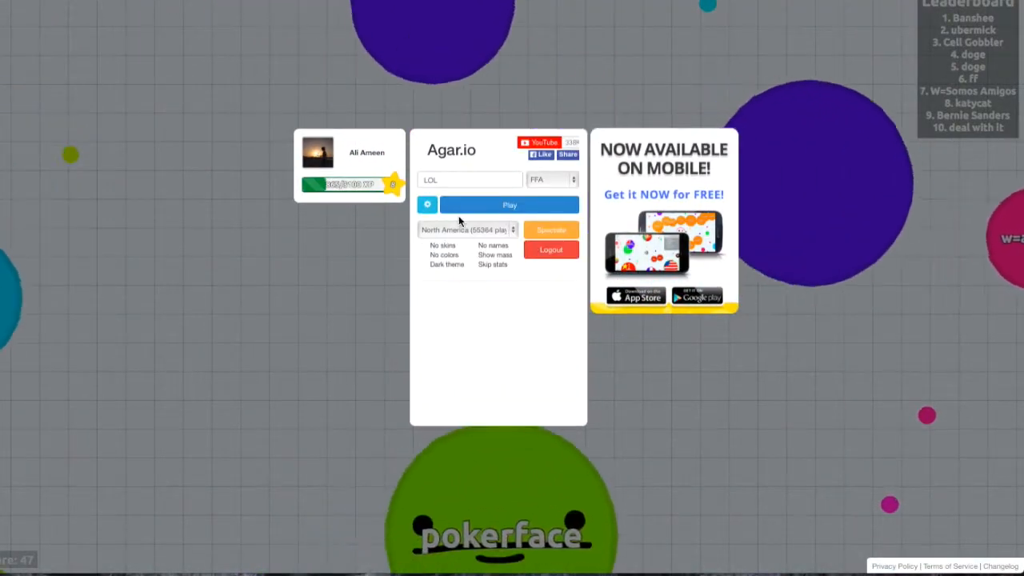
# - Spawn into a fresh round as the small orange LOL cell
pyautogui.click(459, 216)
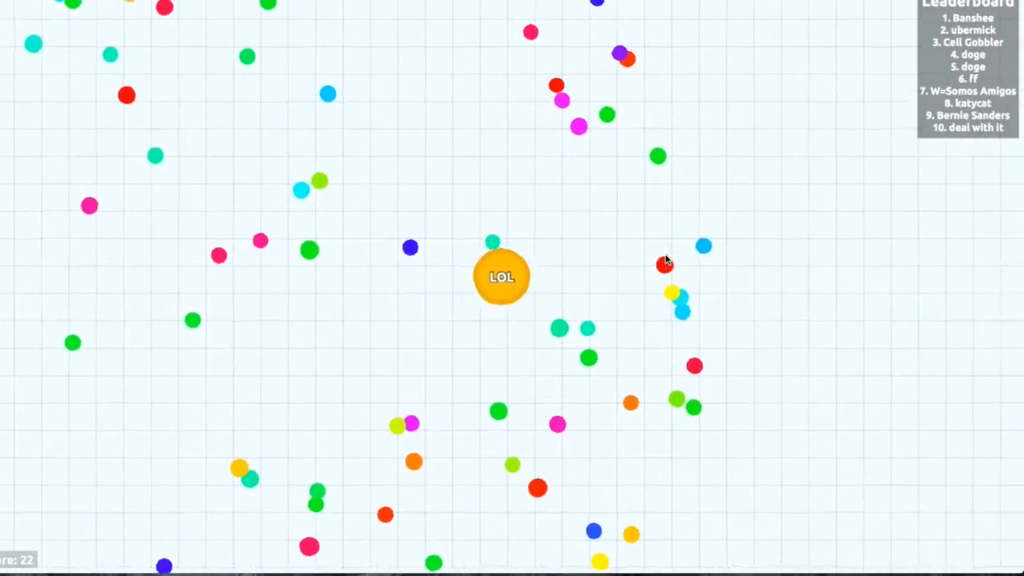